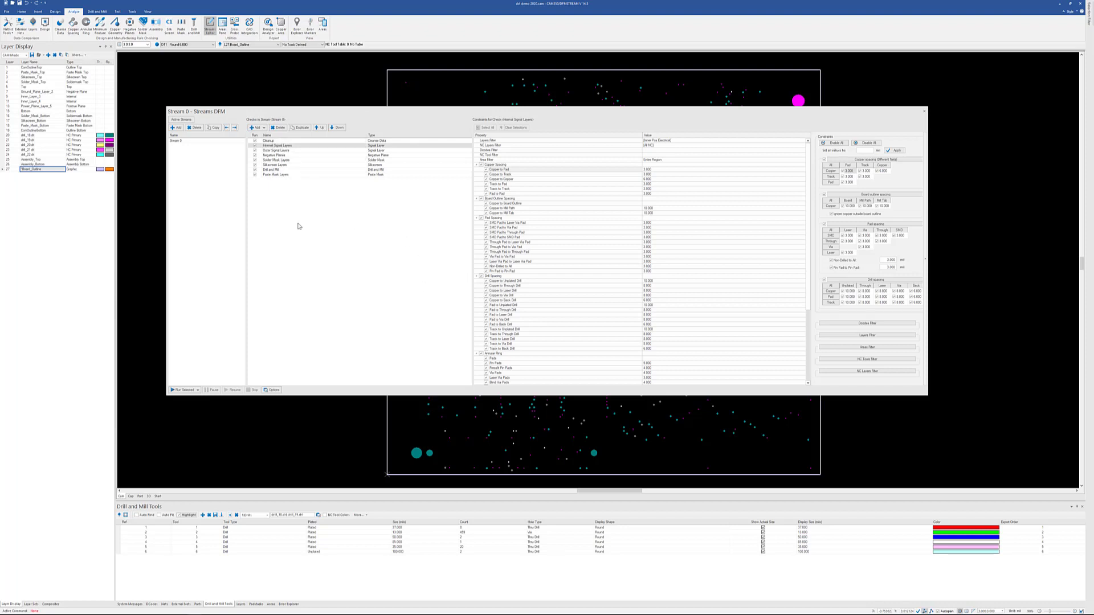
Review the Solder Mask Layers constraints in Stream 0, then close Streams DFM to return to the board.
left_click(287, 162)
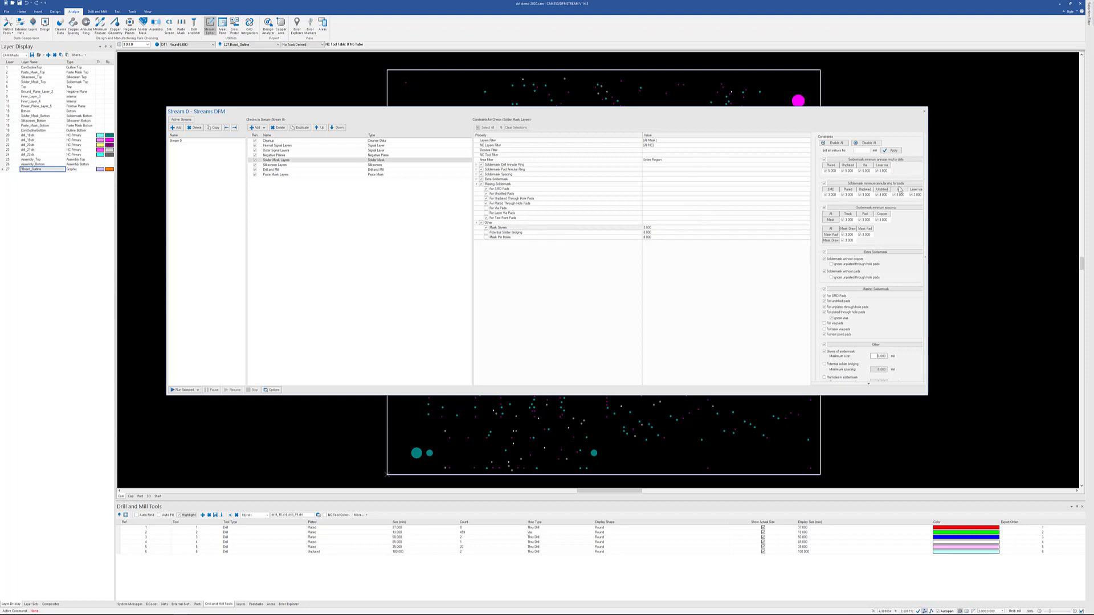
scroll(870, 388, "down", 2)
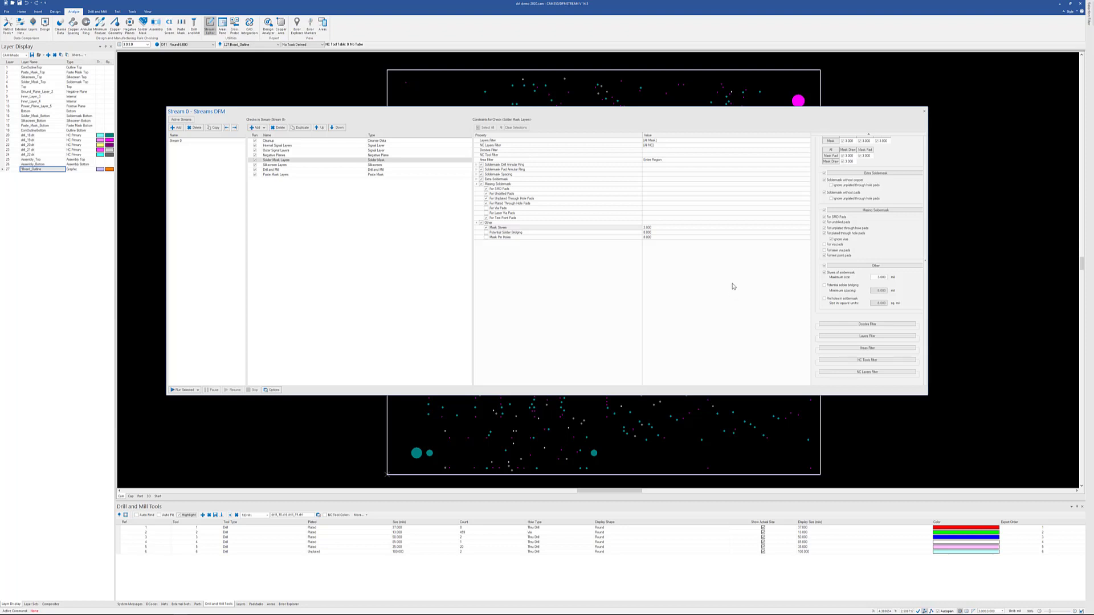
left_click(924, 111)
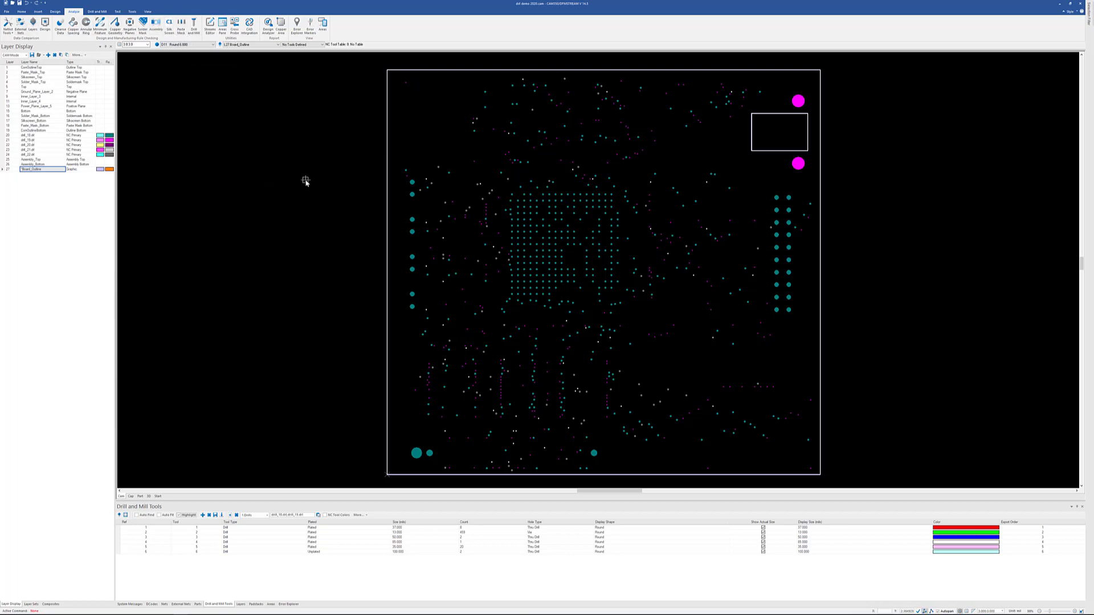
Open the Annular Ring check settings and move the dialog to the upper left, clear of the board.
left_click(86, 25)
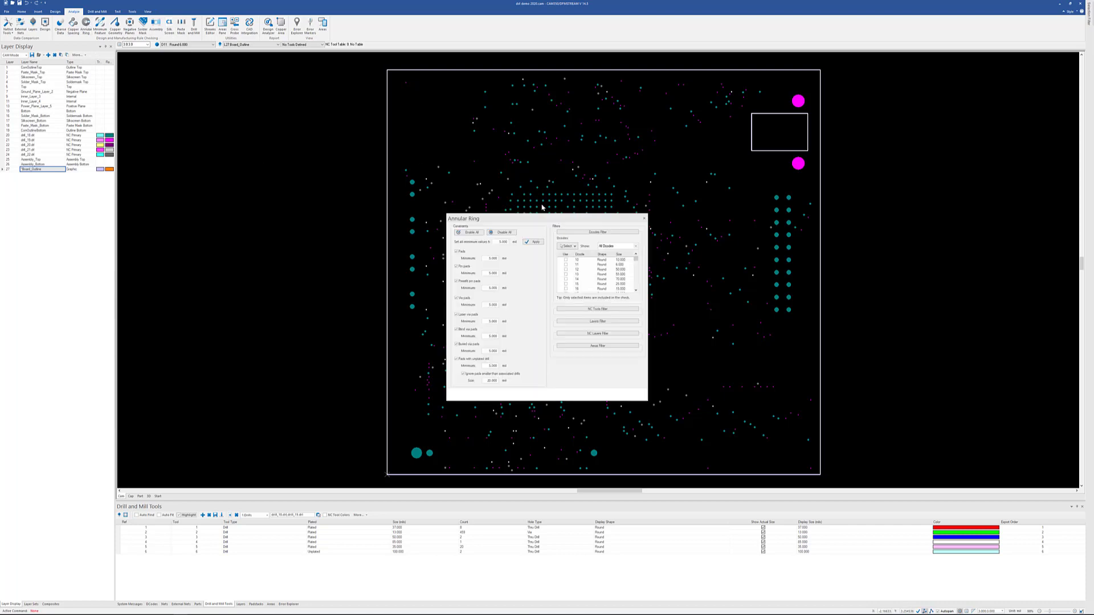
left_click_drag(539, 209, 250, 116)
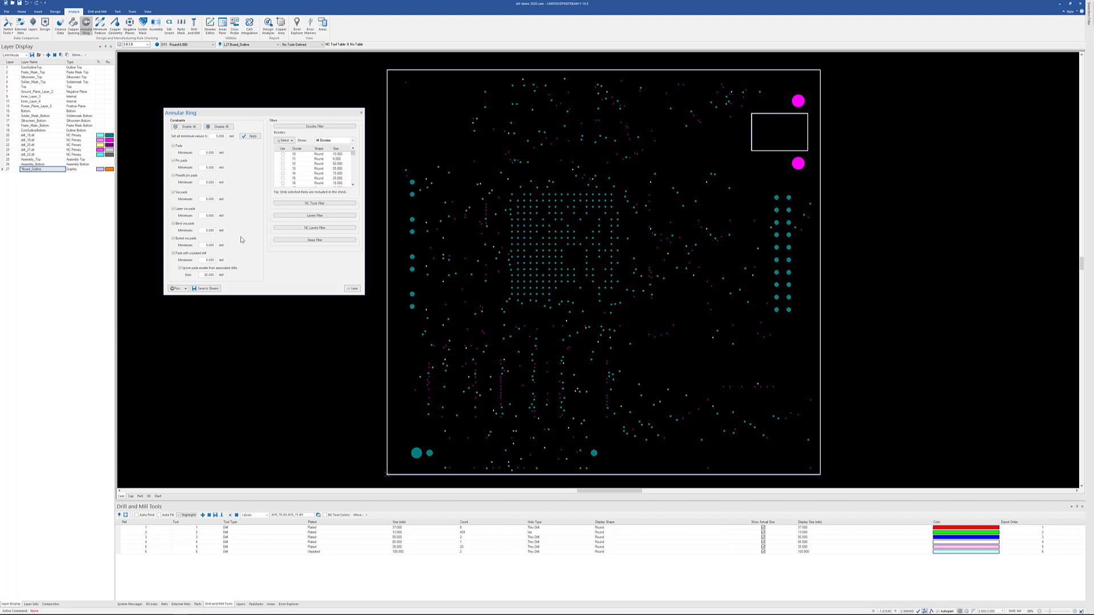
Leave the via and laser via pad minimums unchanged, and uncheck Blind and Buried via pads.
double_click(204, 199)
left_click(212, 222)
double_click(210, 215)
left_click(246, 219)
left_click(174, 223)
left_click(174, 238)
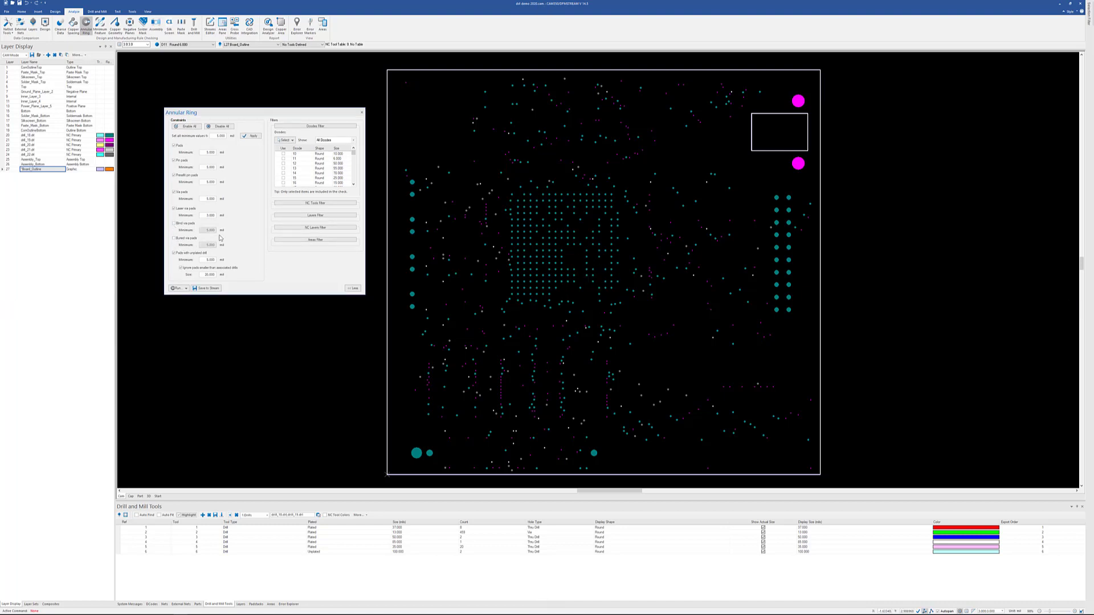
Set the Pressfit pin pads minimum to 4 and the Pin pads minimum to 8.
double_click(208, 181)
type("4")
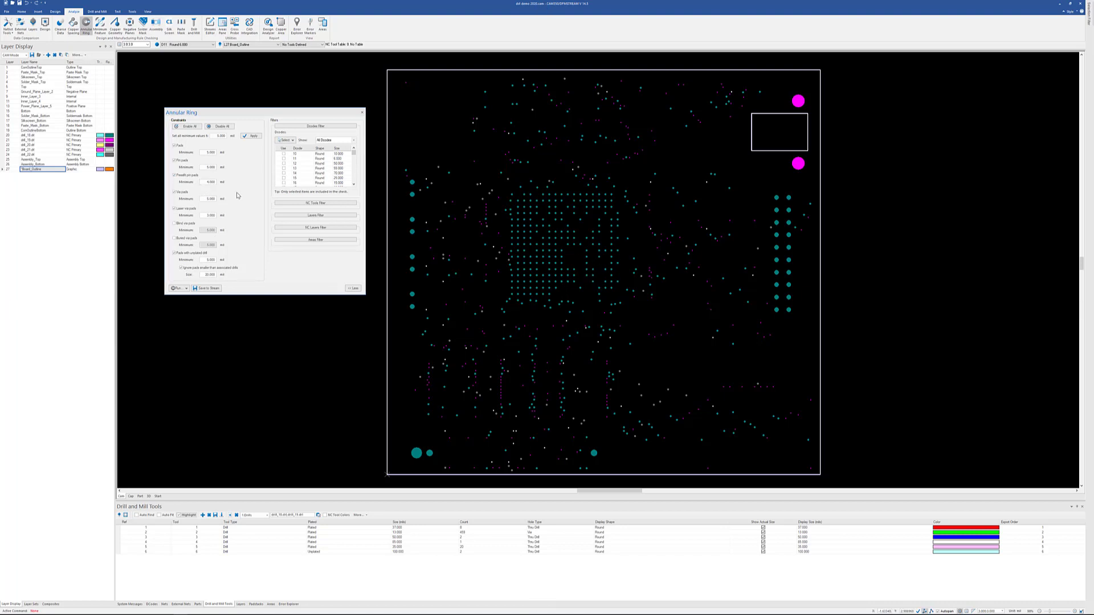
double_click(208, 167)
type("8")
key("Tab")
Run the annular ring check with Inside Board Outline Only and accept the switch to the Error Explorer results.
left_click(186, 289)
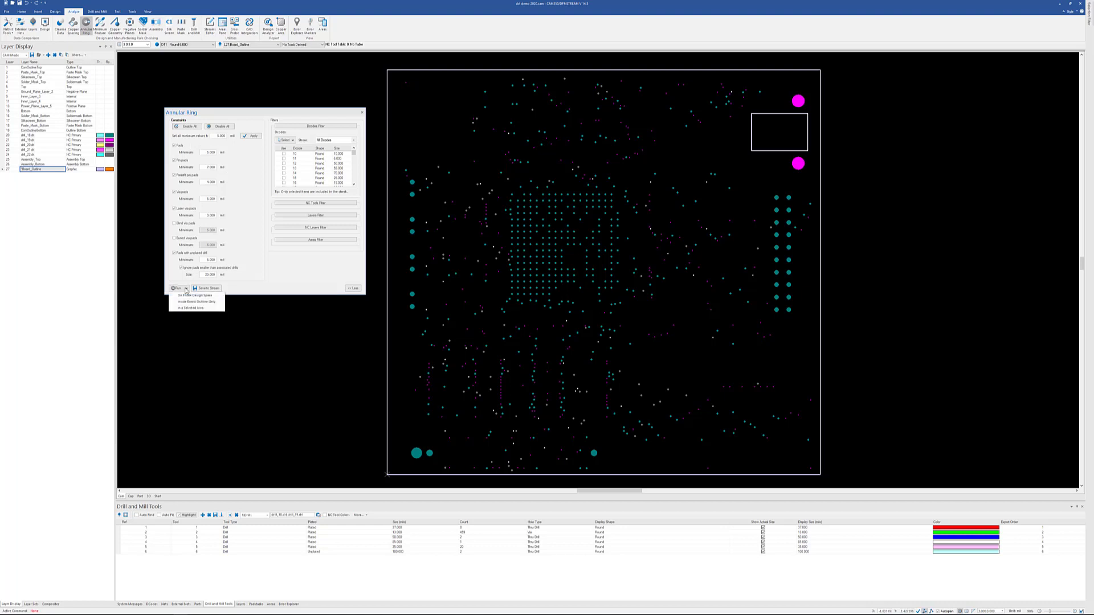
left_click(185, 302)
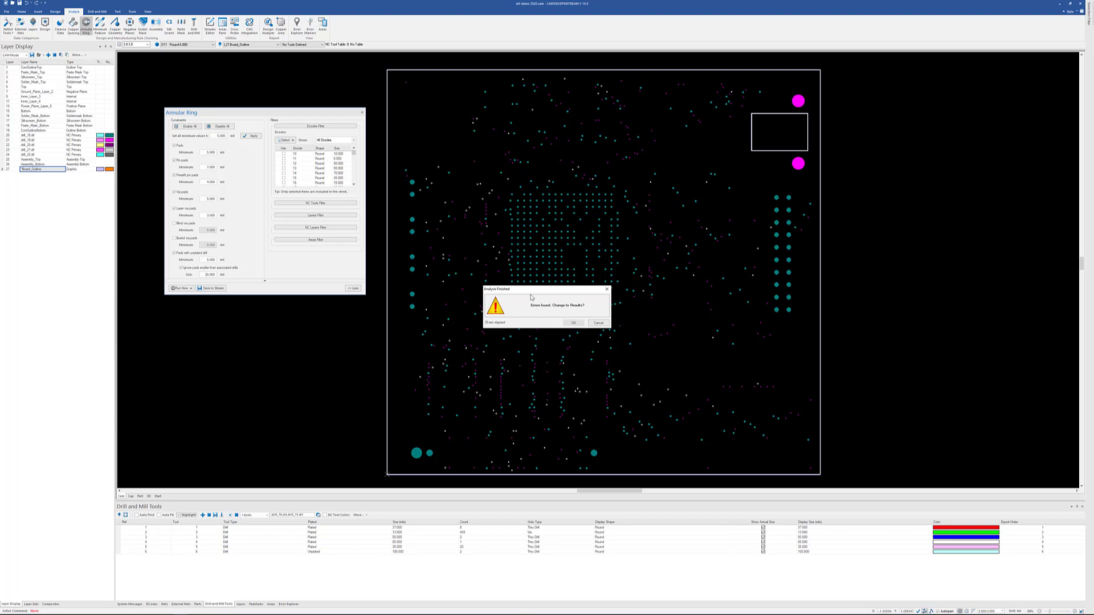
left_click(573, 323)
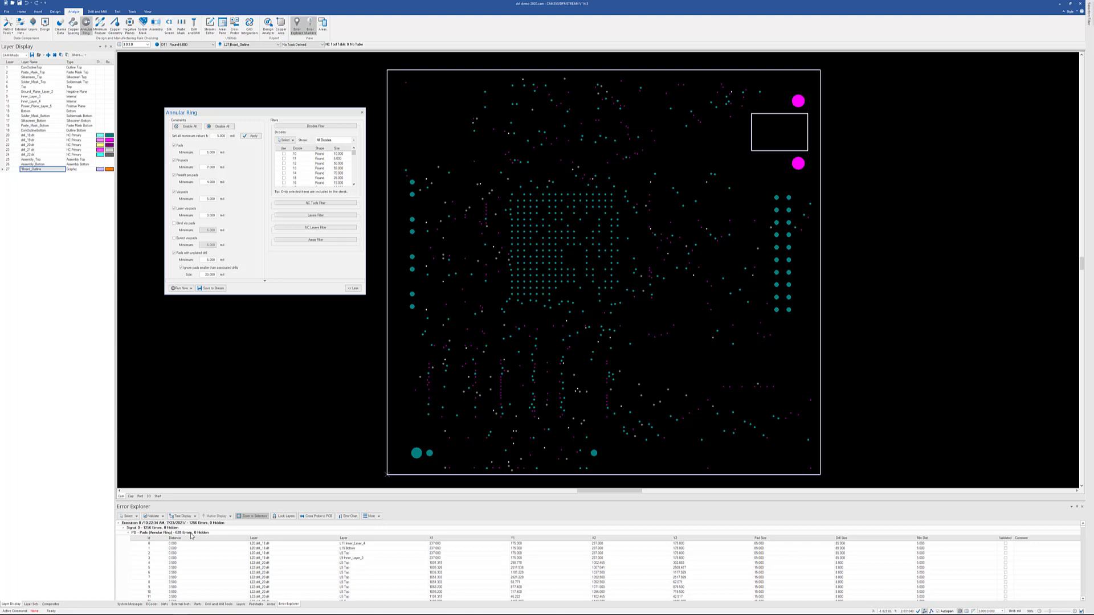
Chart the PD - Pads annular ring errors, moving the chart over the board and enlarging it.
left_click(192, 533)
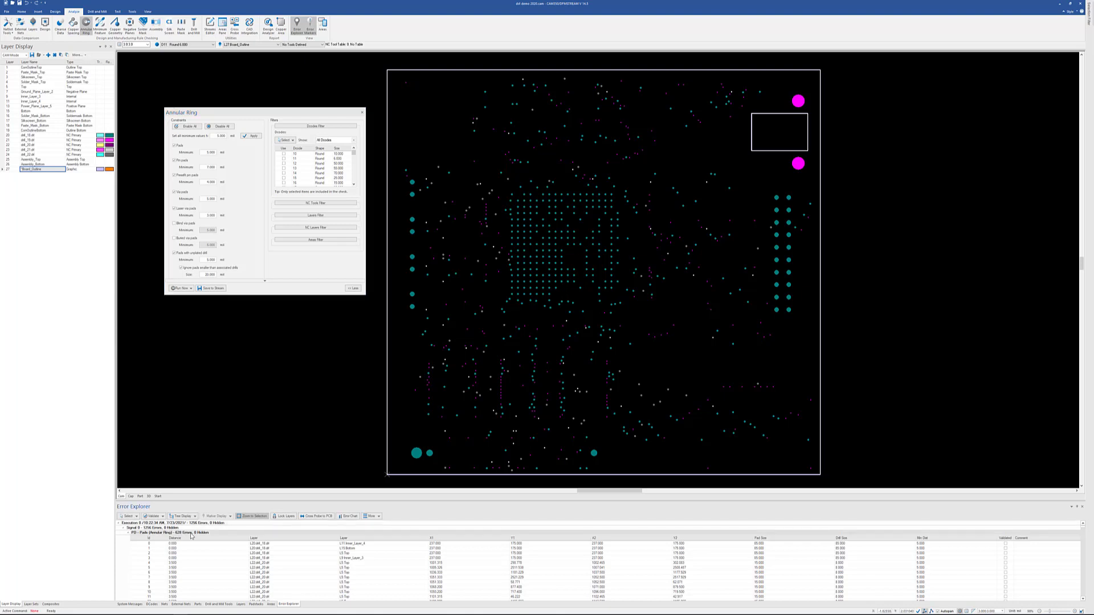
left_click(349, 516)
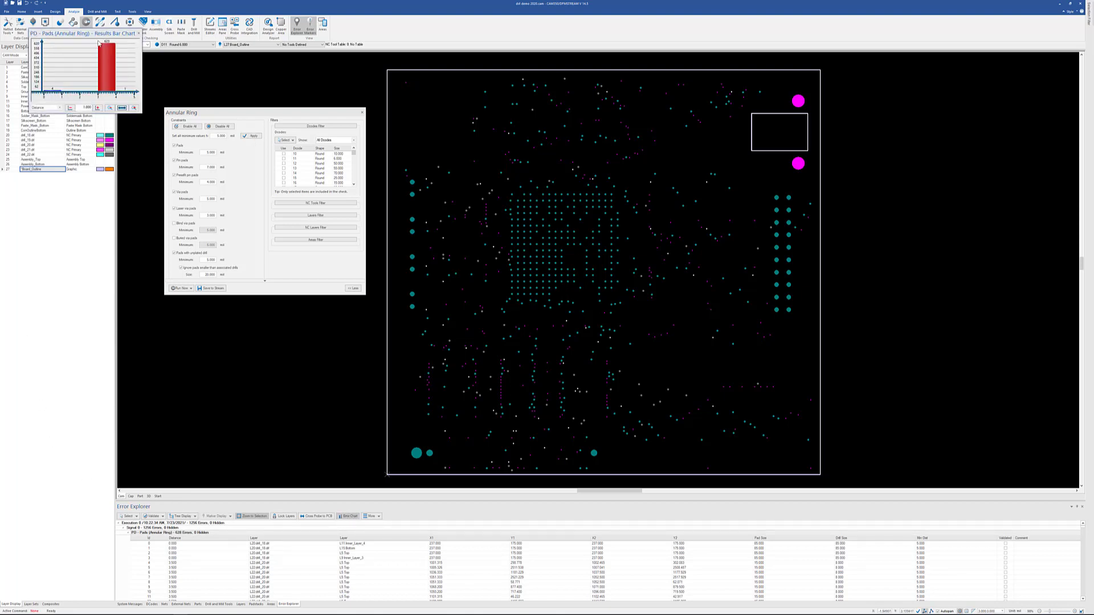
left_click_drag(99, 34, 461, 289)
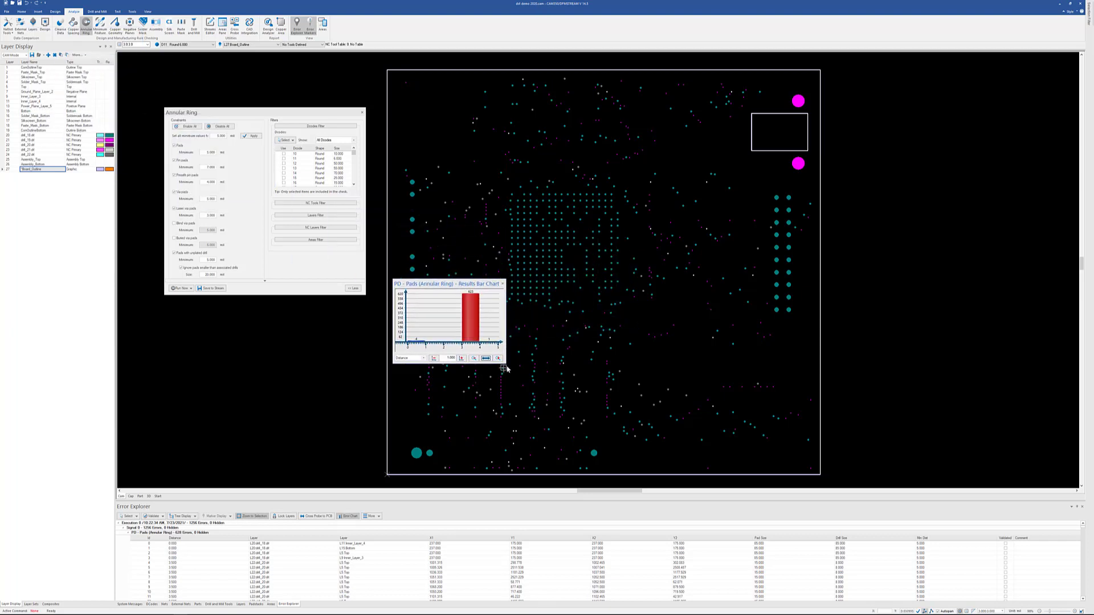
left_click_drag(504, 365, 591, 405)
Select the 623 errors bar to show them on the board, remove it, and close the chart.
left_click(536, 352)
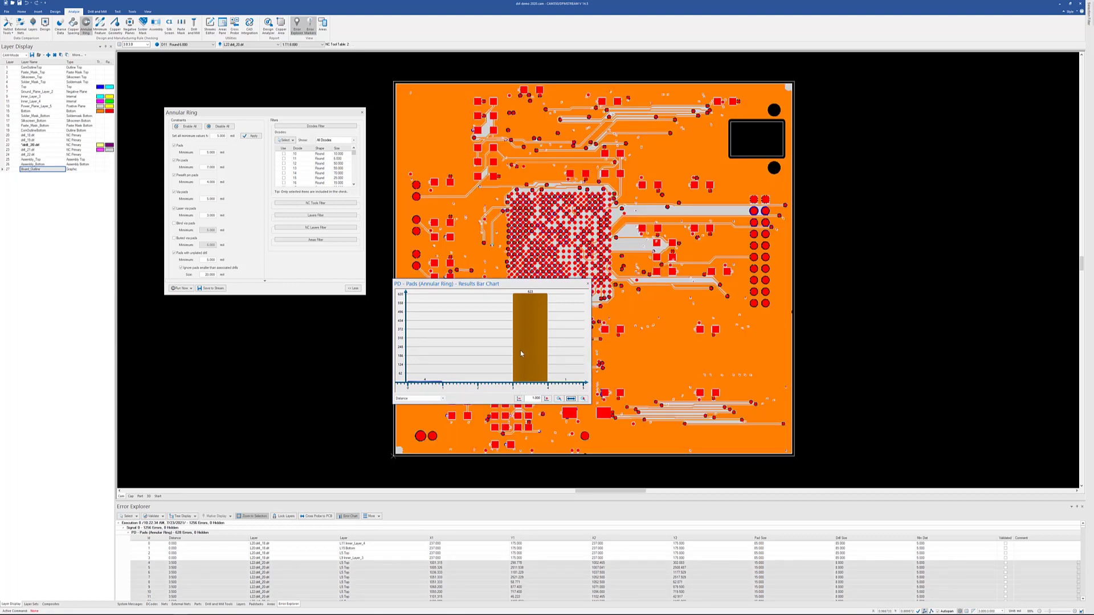
mouse_move(524, 365)
right_click(529, 346)
left_click(542, 352)
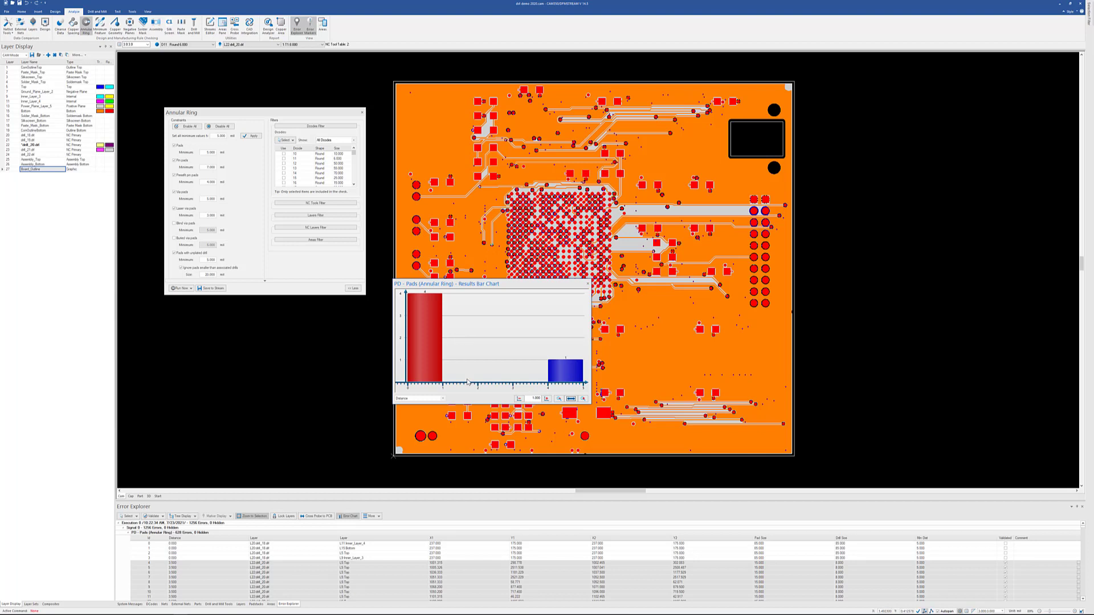
left_click(587, 283)
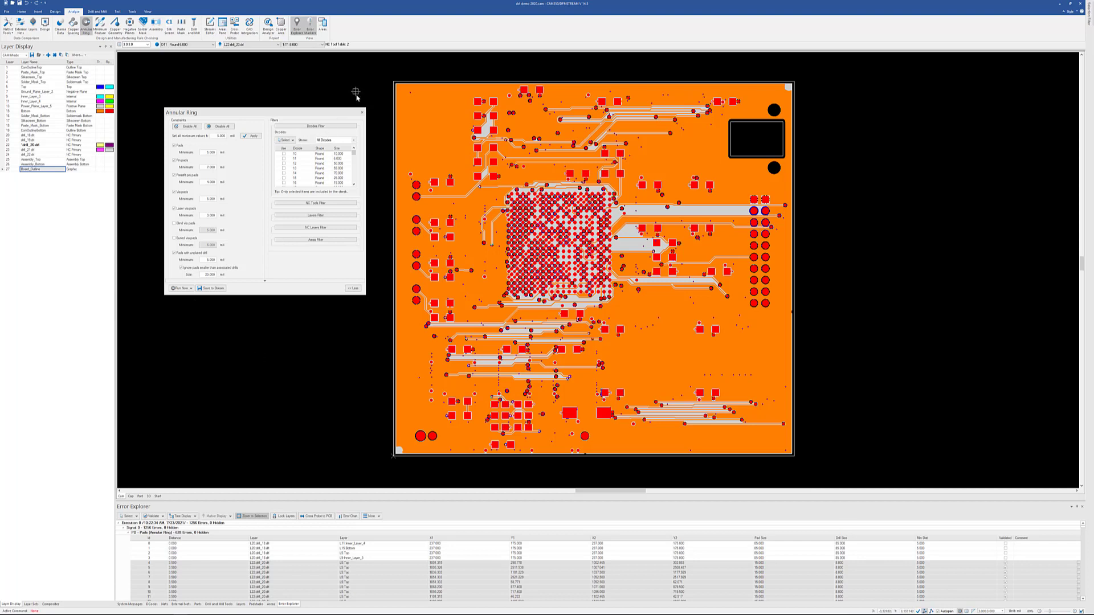
Close Annular Ring, then look over the Cleanse Data and Copper Spacing settings and close each.
left_click(362, 113)
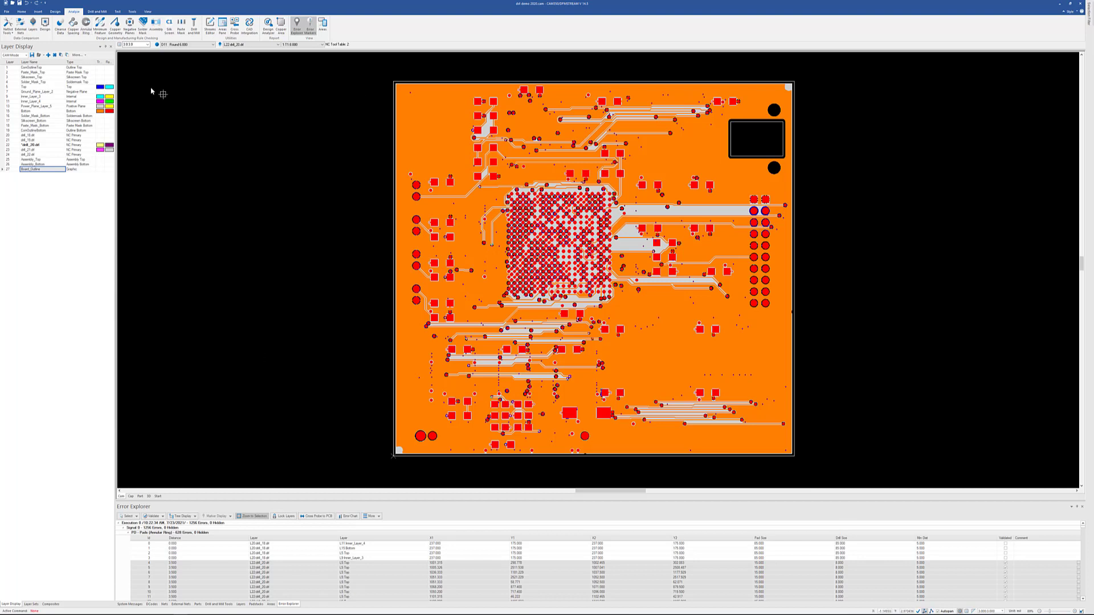
left_click(60, 27)
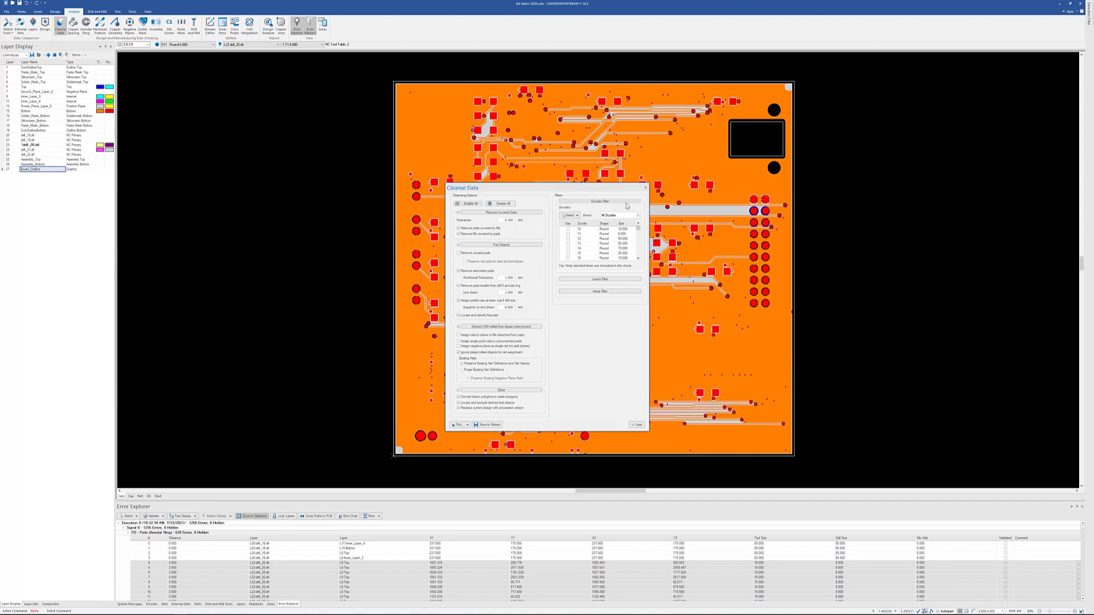
left_click(646, 187)
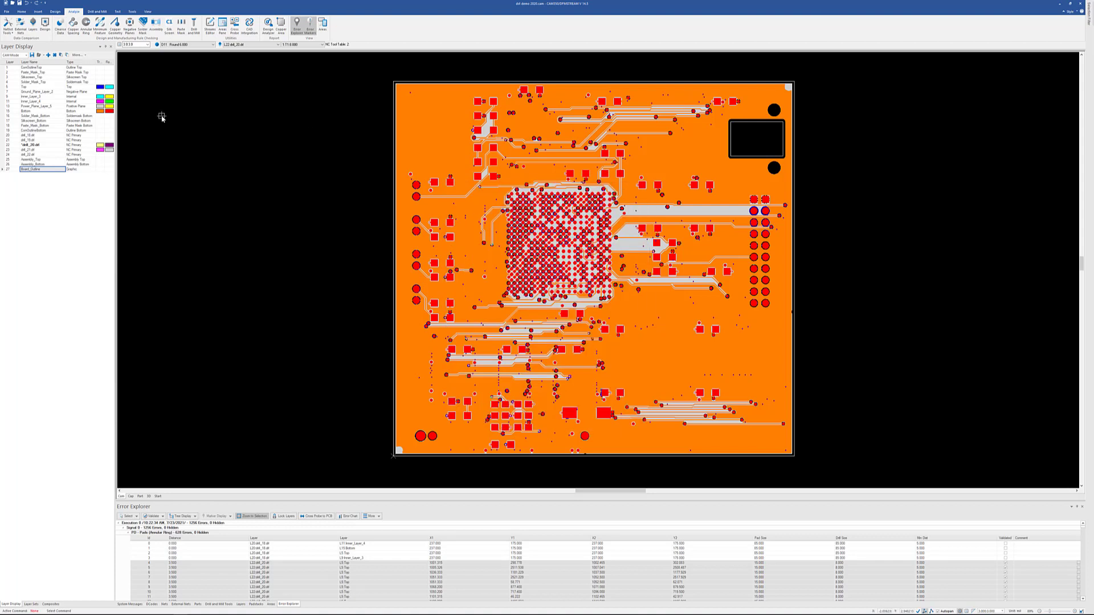
left_click(73, 25)
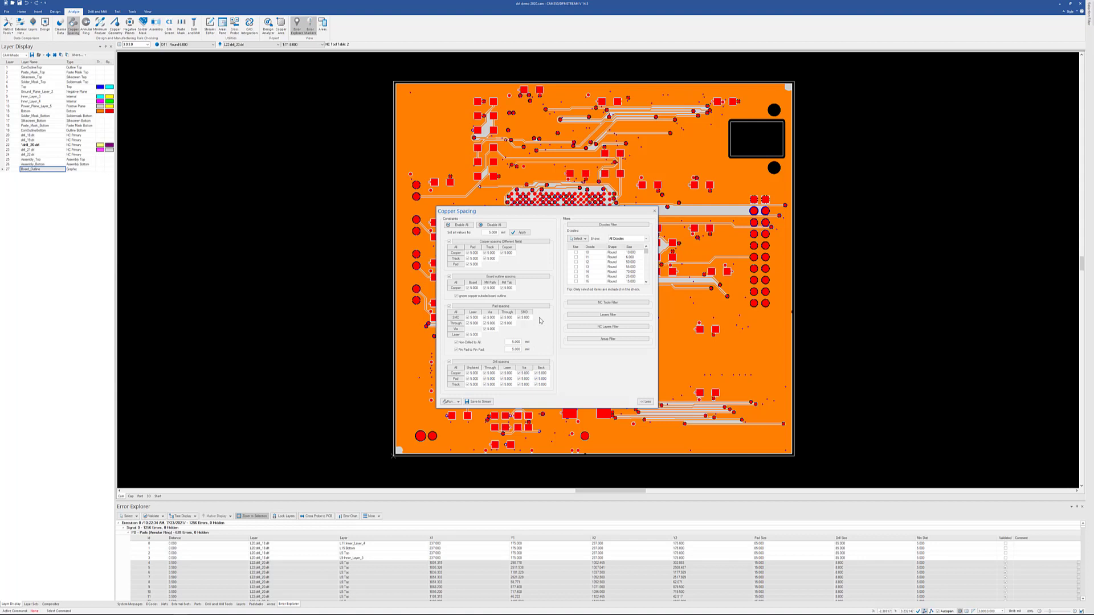
left_click(655, 210)
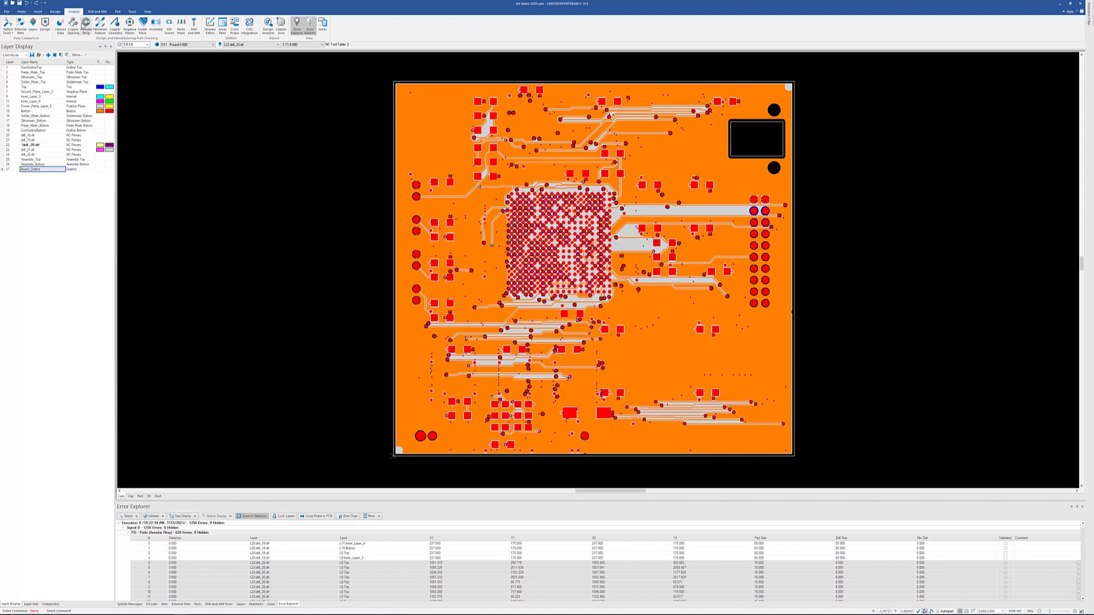
Reopen and close the Annular Ring settings, then look over and close the Minimum Feature settings.
left_click(86, 25)
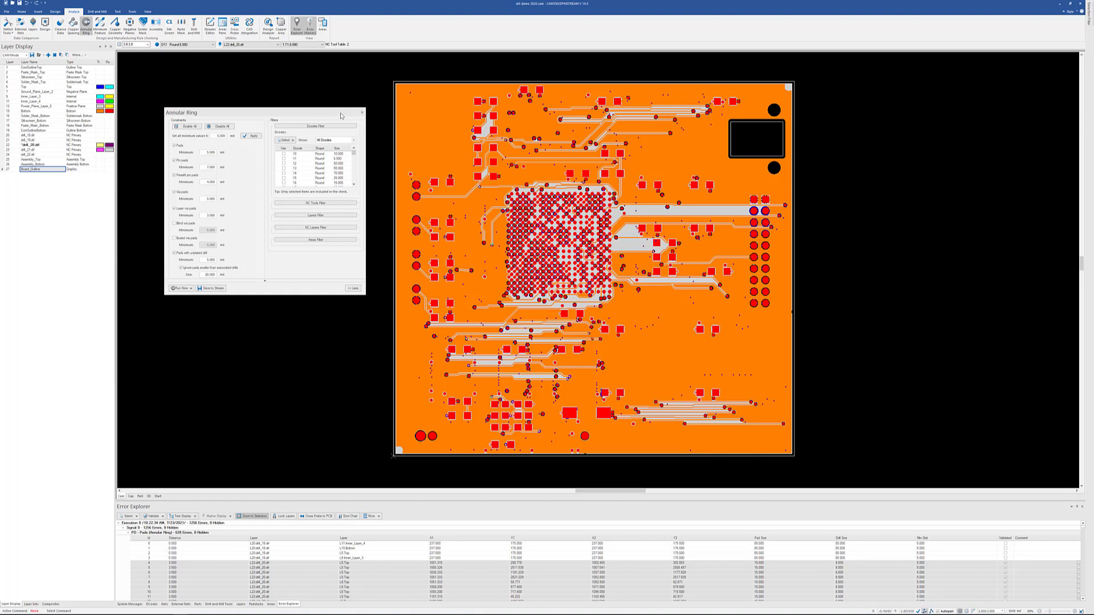
left_click(362, 113)
left_click(362, 113)
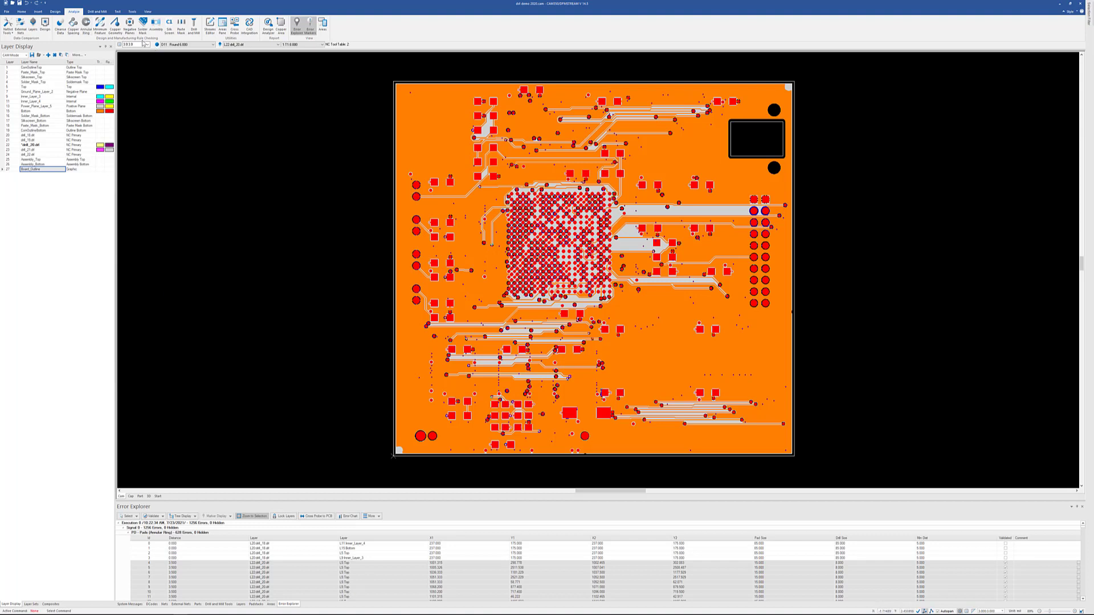
left_click(100, 25)
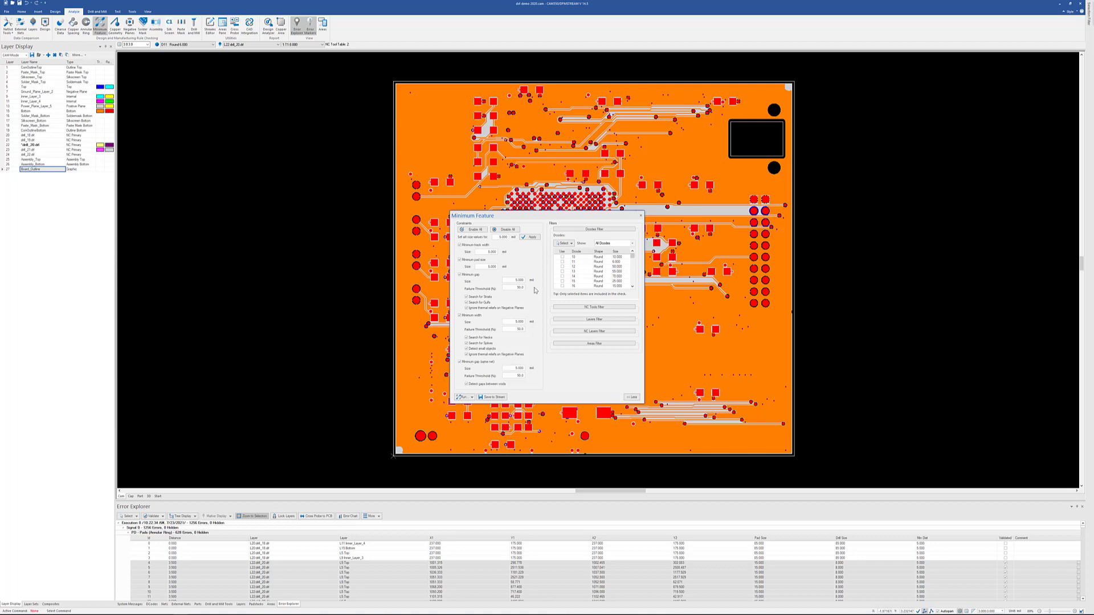
left_click(641, 215)
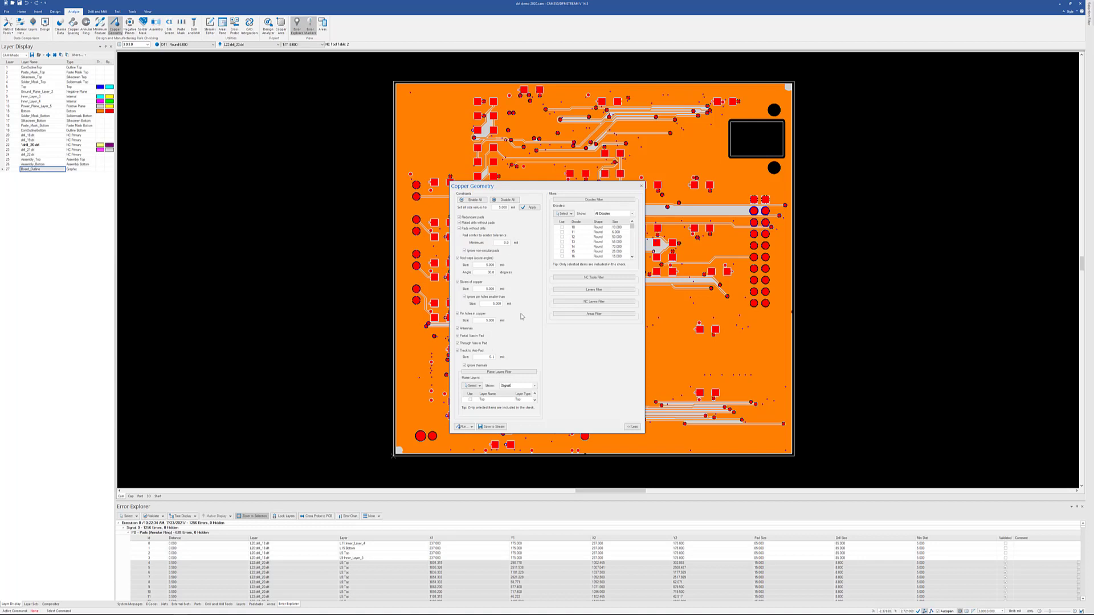
Close the Copper Geometry and Negative Planes settings, then open and close the Solder Mask settings.
left_click(641, 185)
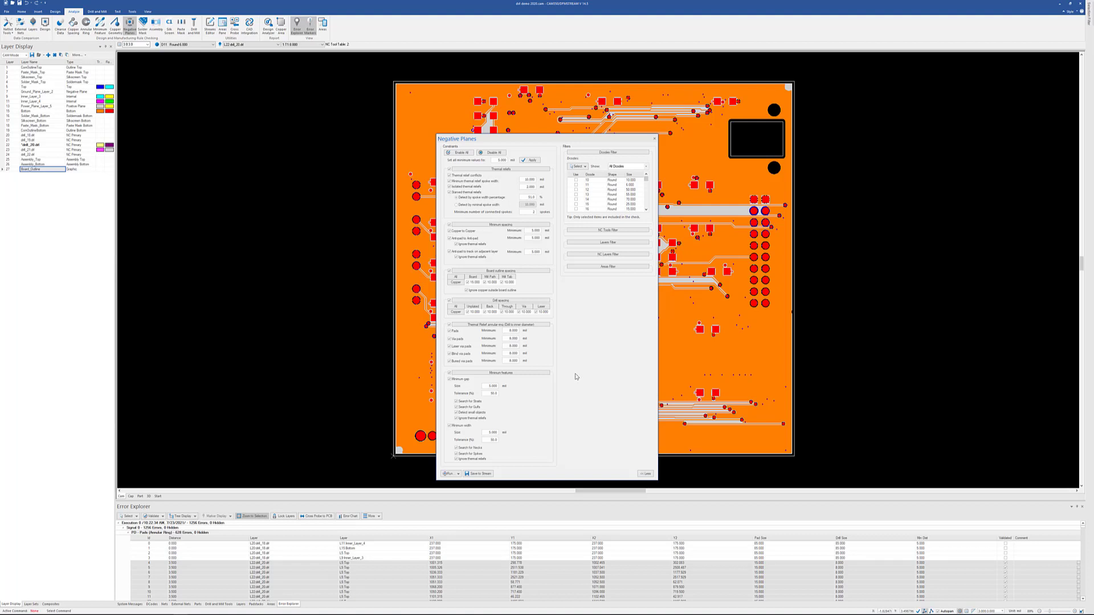
left_click(654, 139)
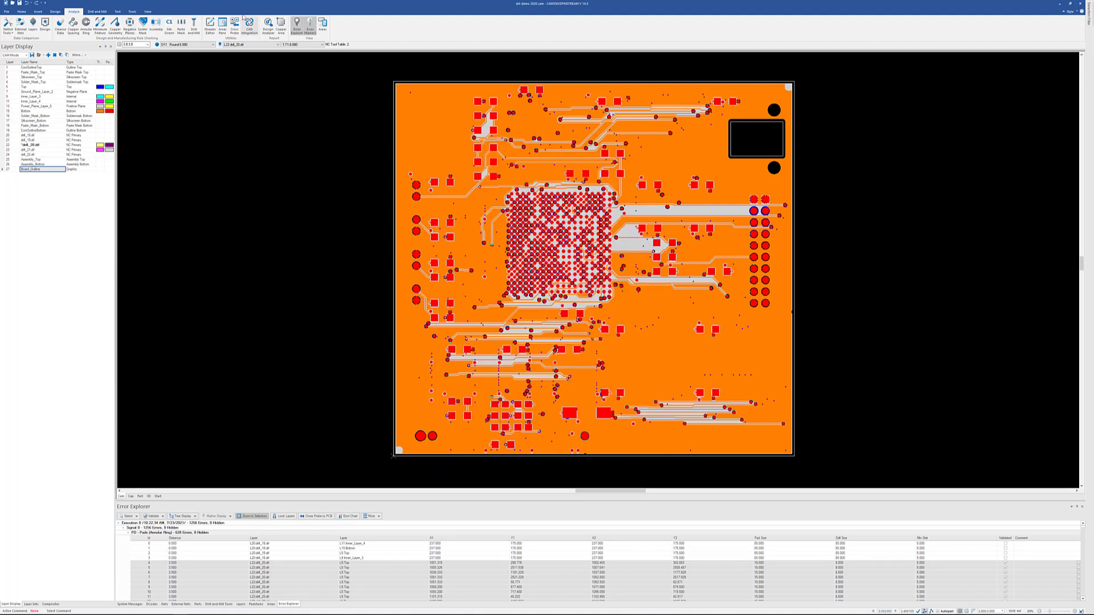
left_click(142, 26)
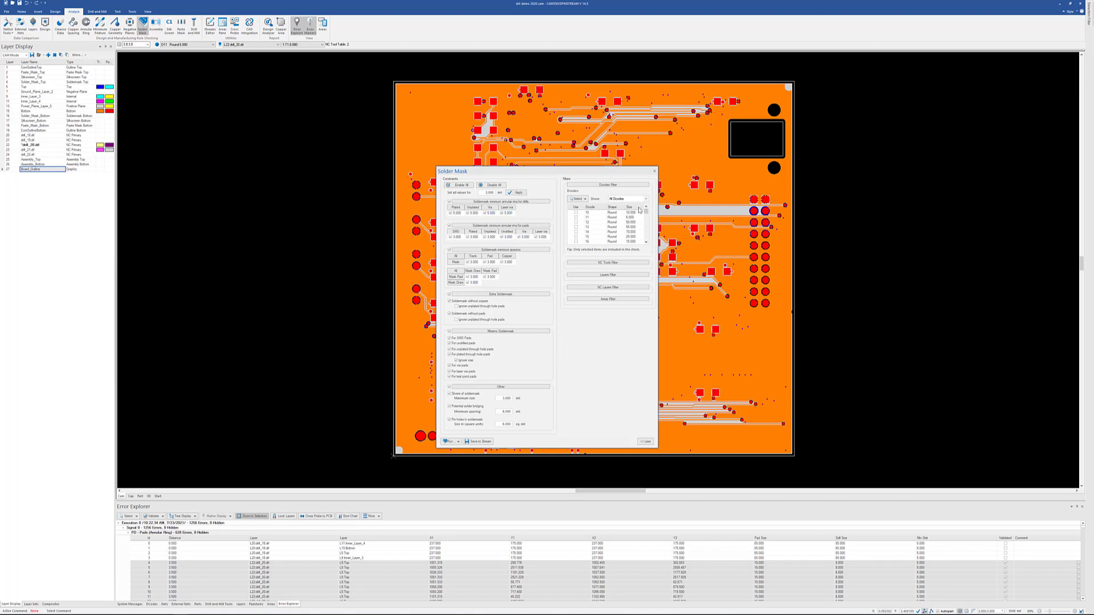
left_click(654, 171)
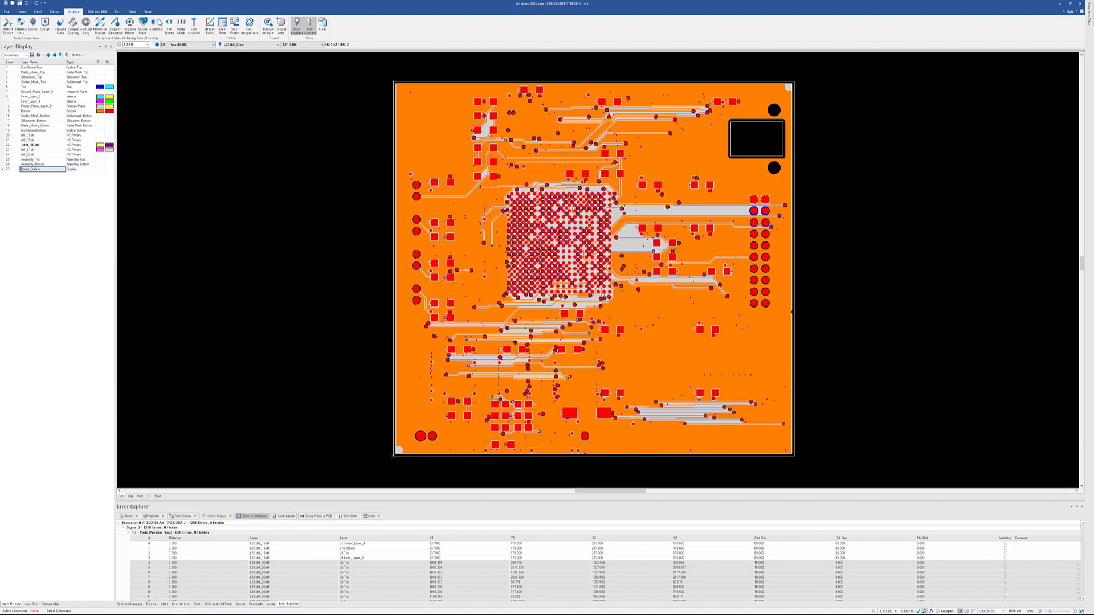
left_click(156, 25)
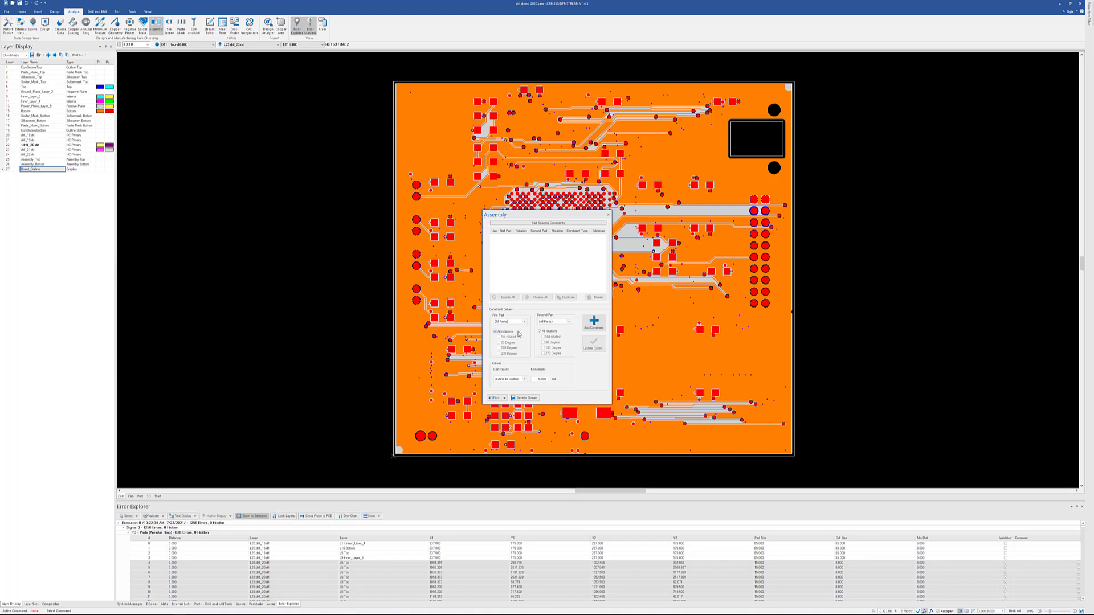
left_click(525, 379)
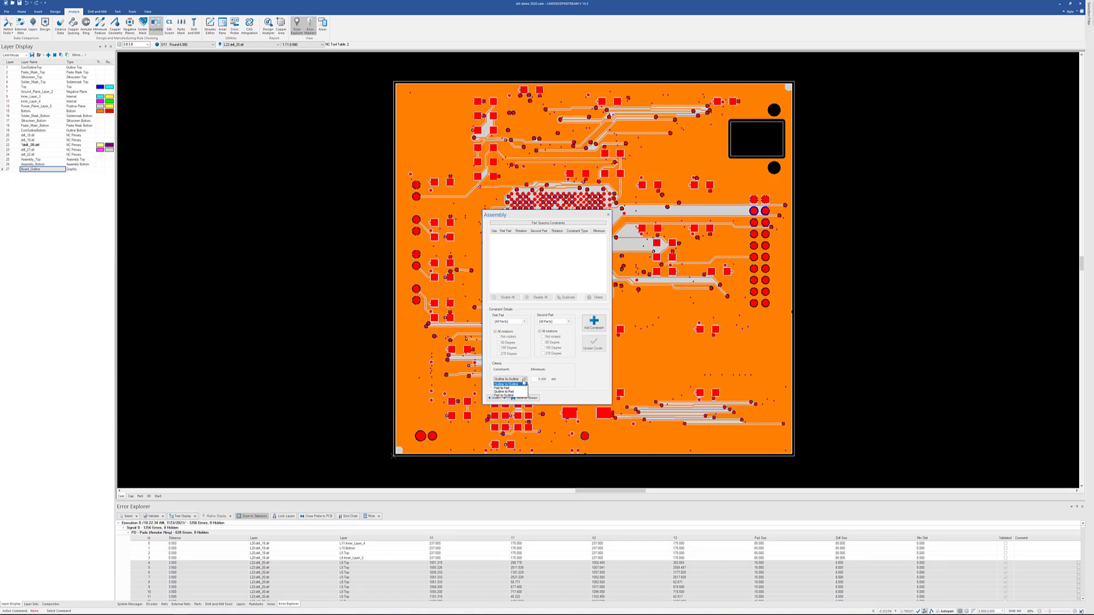
left_click(520, 362)
left_click(609, 215)
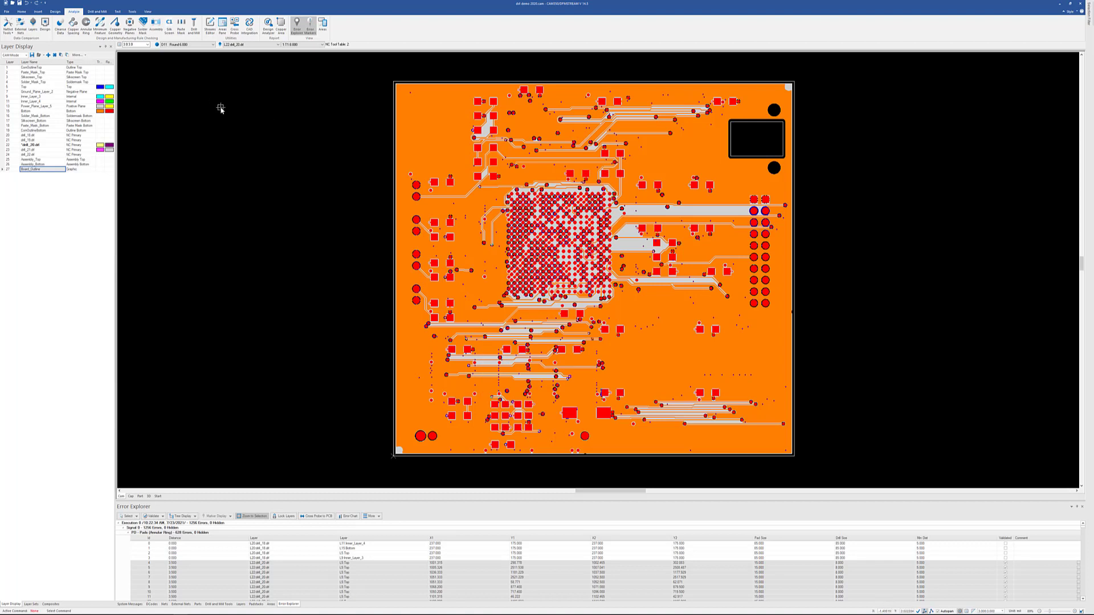
left_click(169, 26)
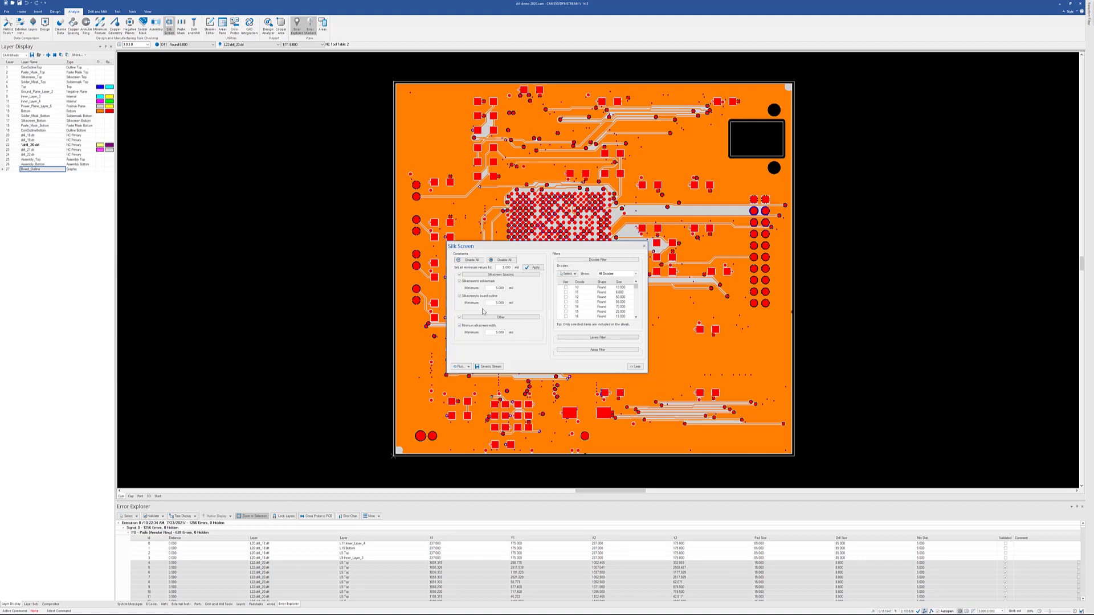
left_click(644, 247)
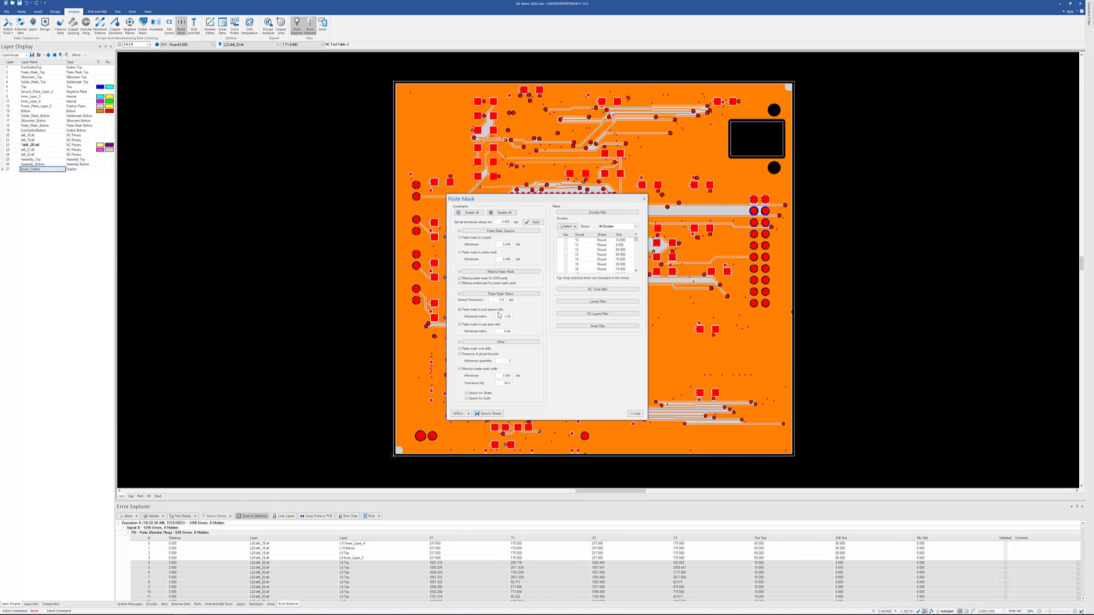
left_click(644, 199)
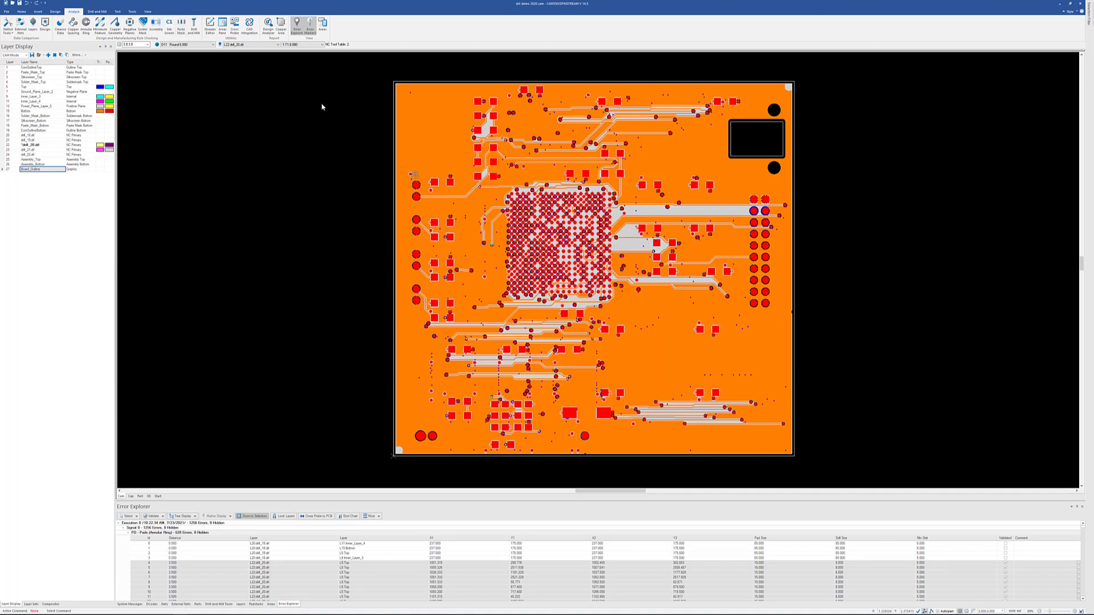
left_click(193, 28)
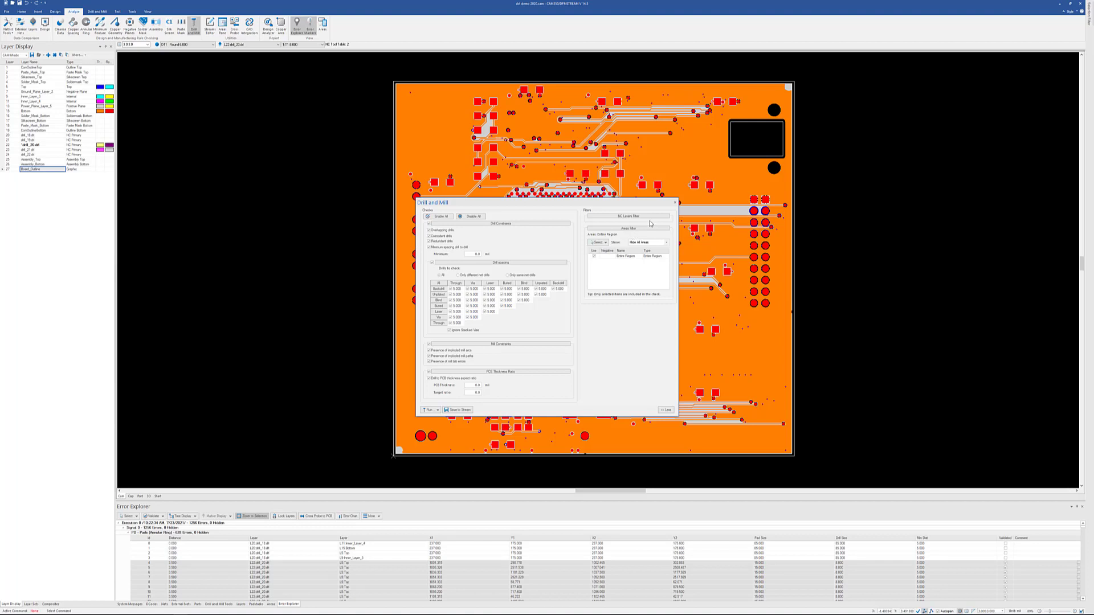
left_click(675, 202)
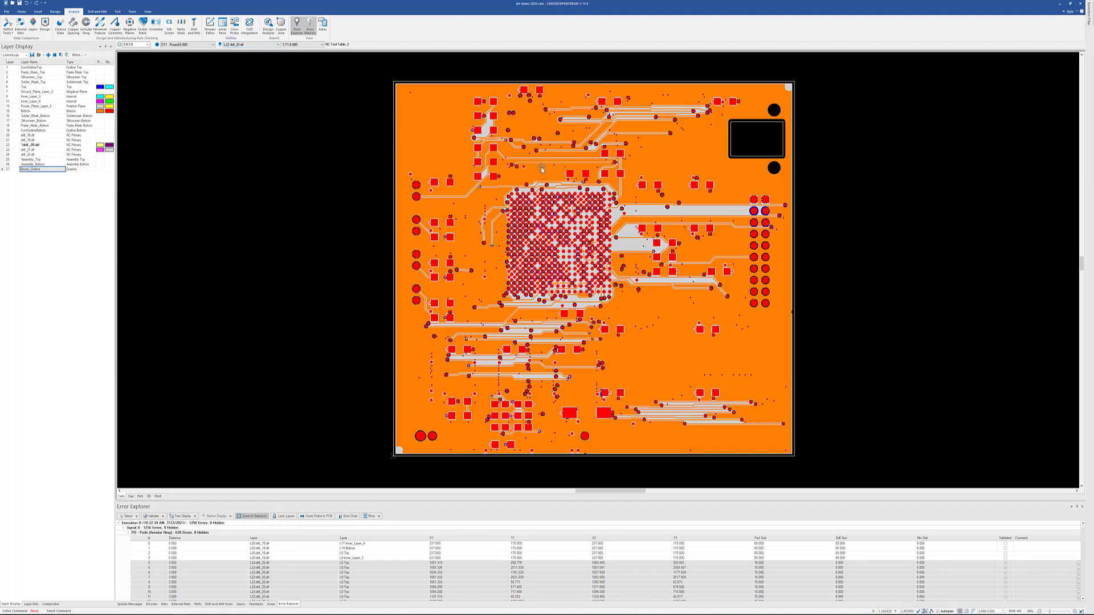
left_click(86, 26)
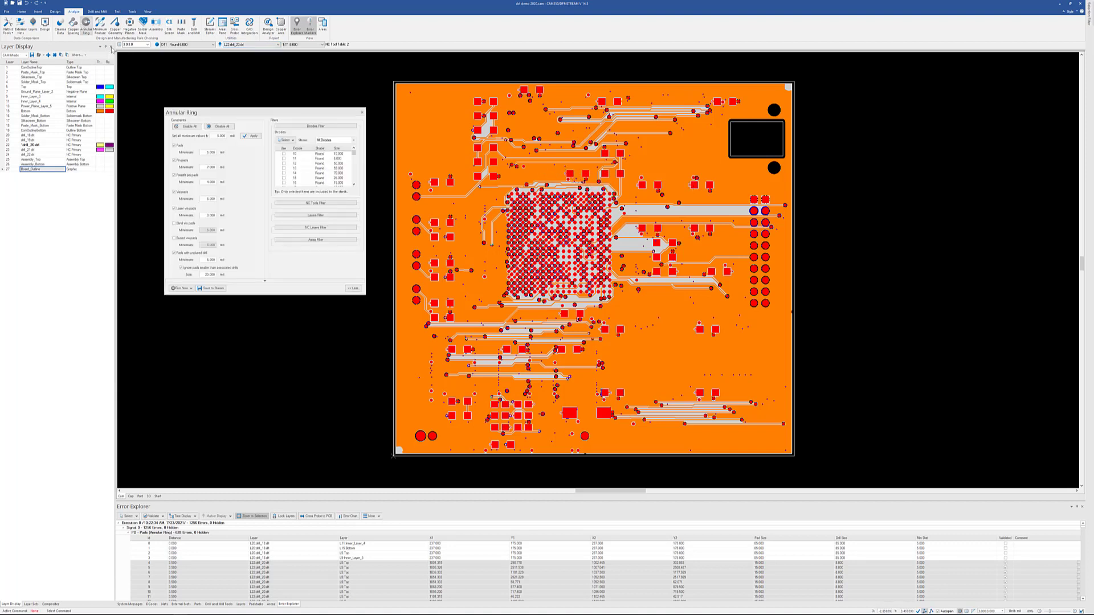
left_click(211, 291)
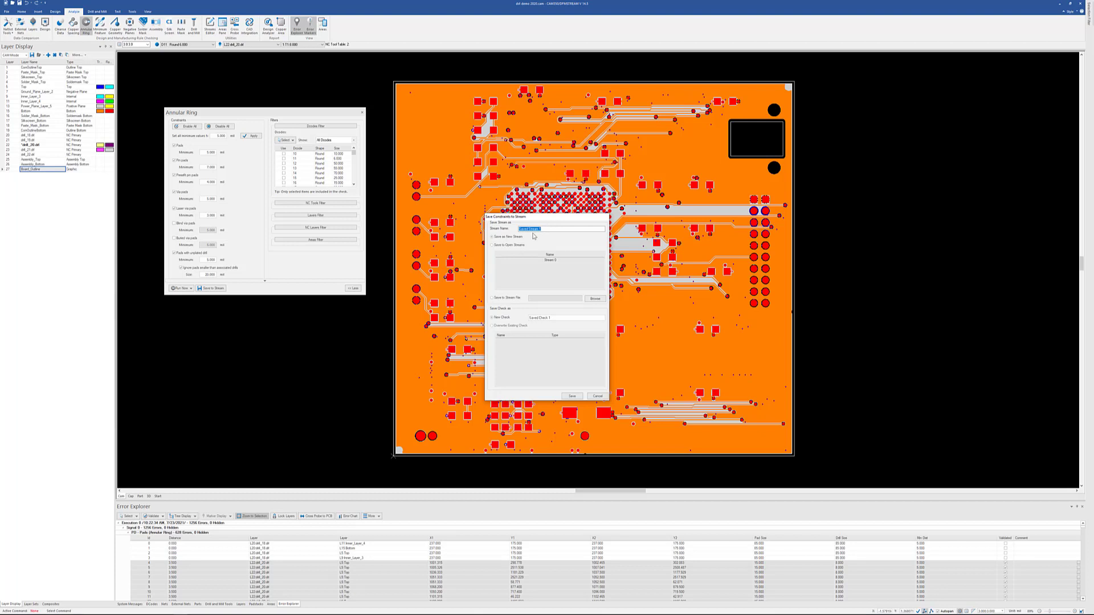
left_click(494, 246)
left_click(533, 263)
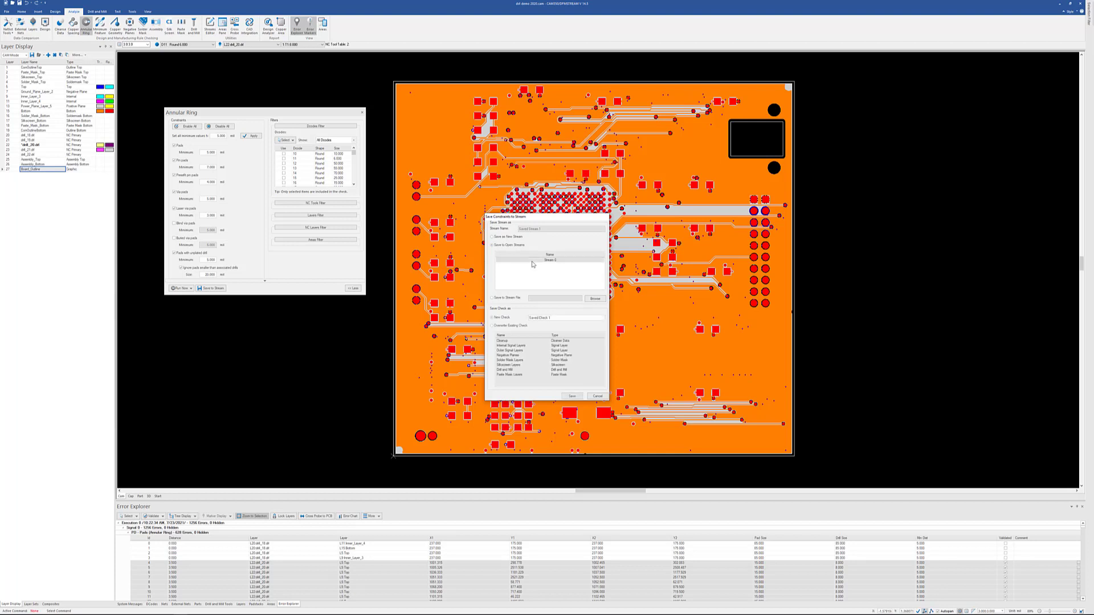
left_click(598, 396)
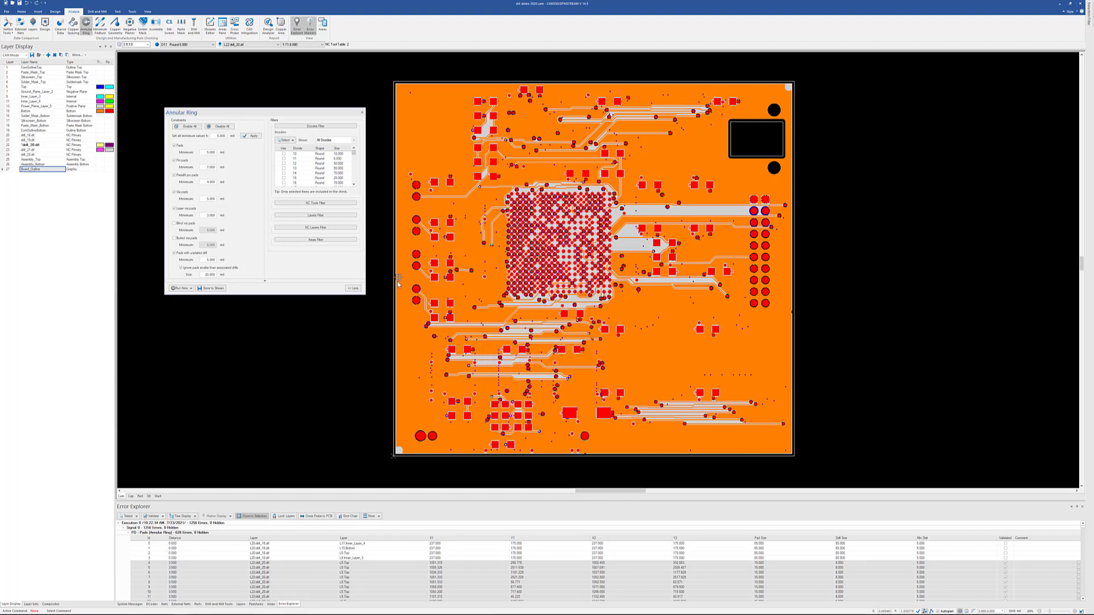
left_click(363, 113)
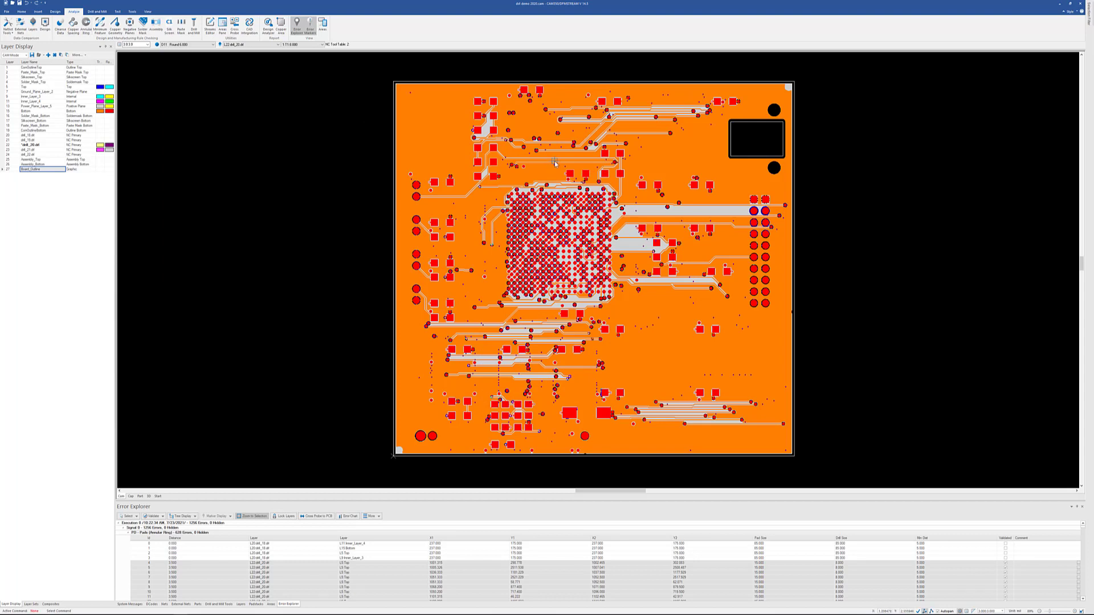